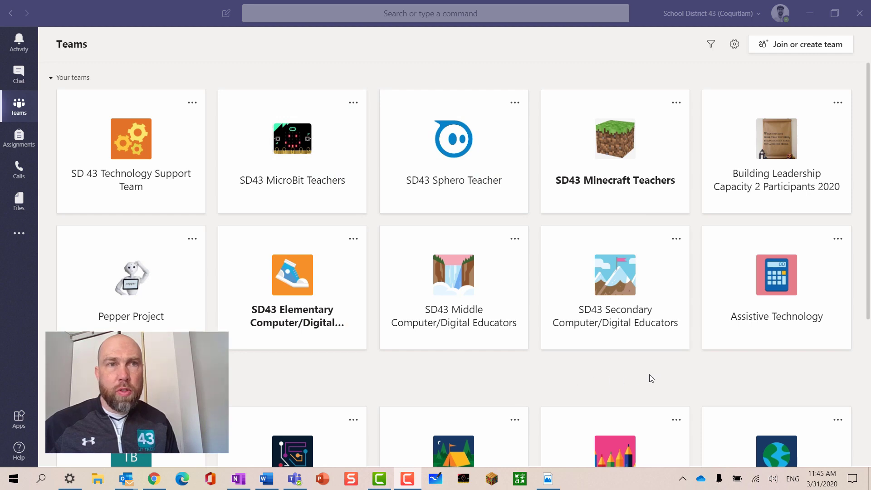
Start creating a new team of the Class type
left_click(21, 106)
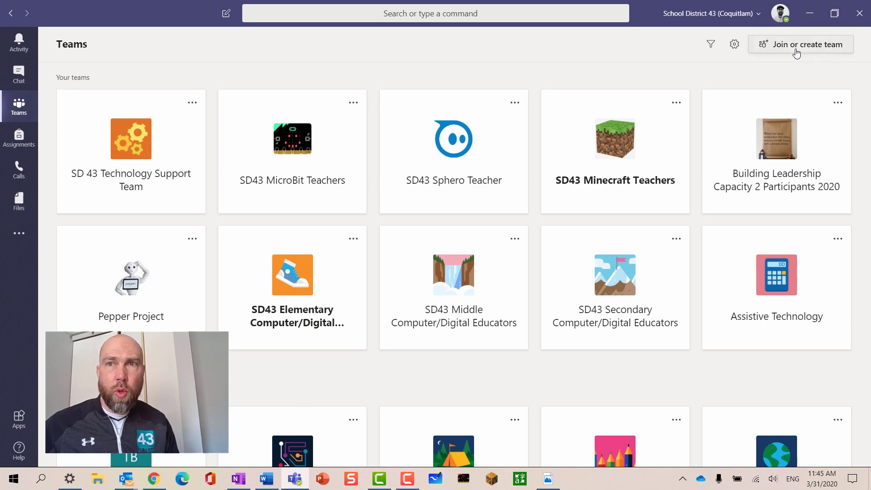
left_click(811, 45)
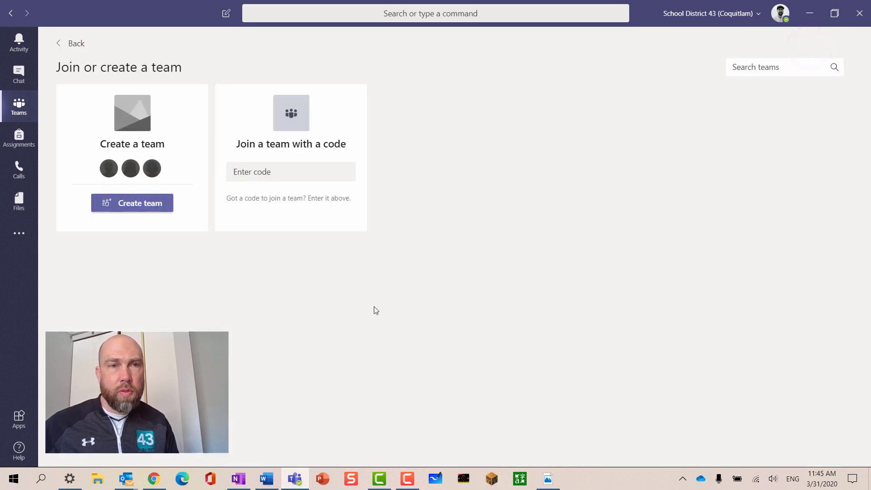
left_click(130, 204)
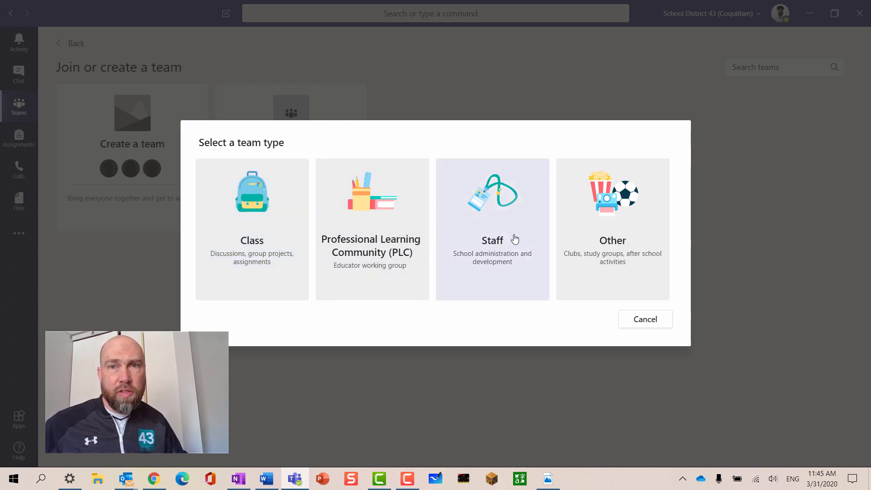
left_click(255, 209)
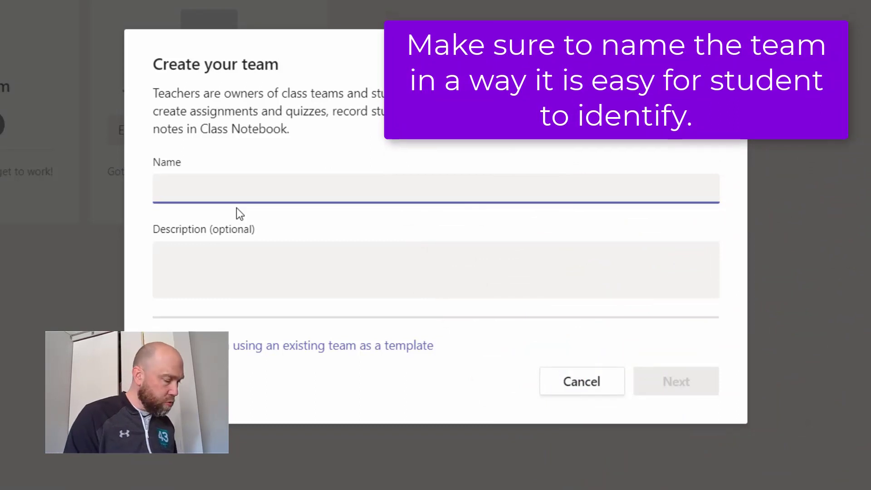
Name the class team "2020 Term 2 - Science 9", leave the description empty, and continue to adding people
type("2020")
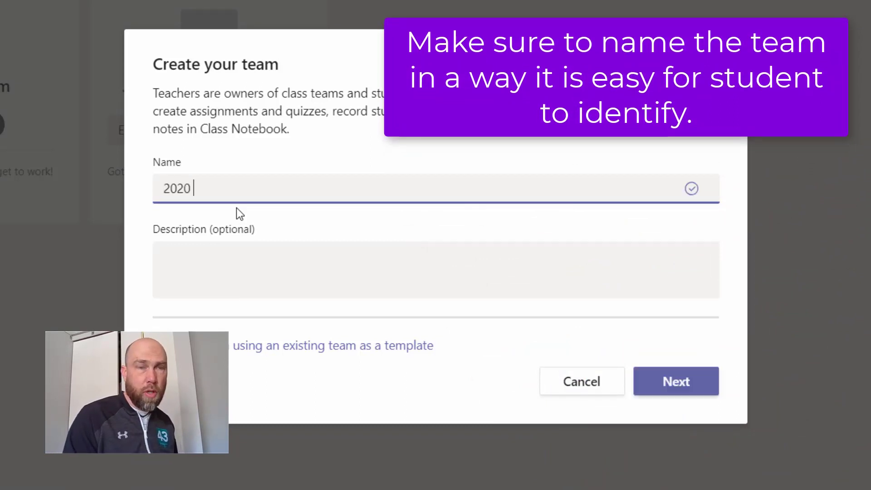
type(" Te")
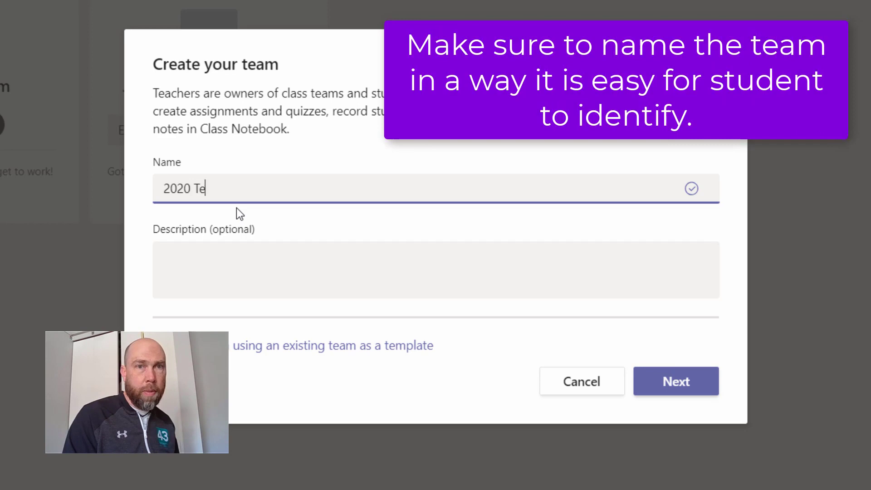
type("rm 2 ")
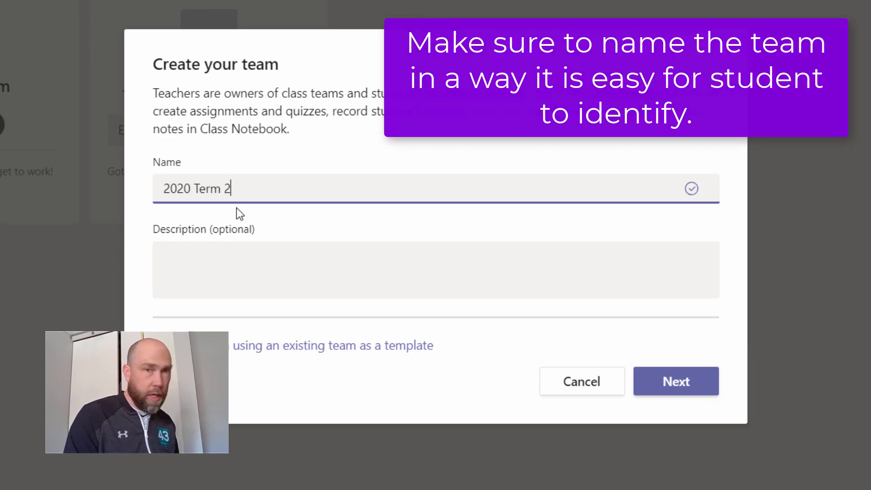
type("- Science ")
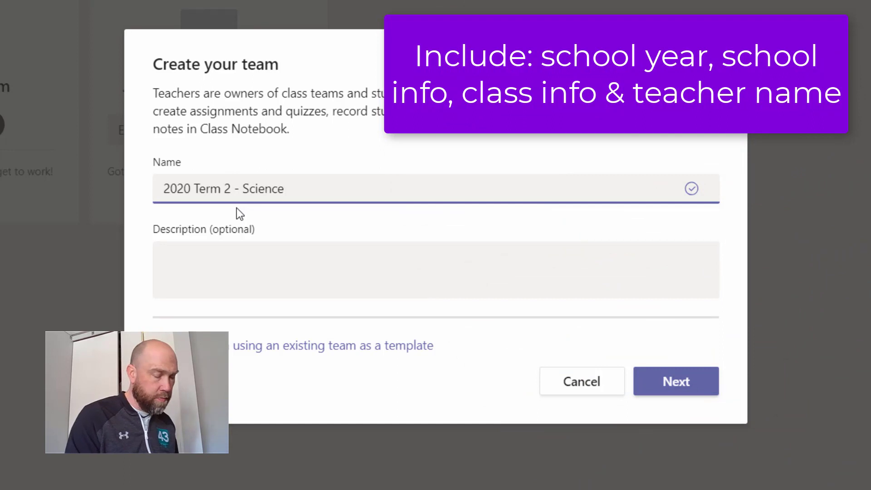
type("9")
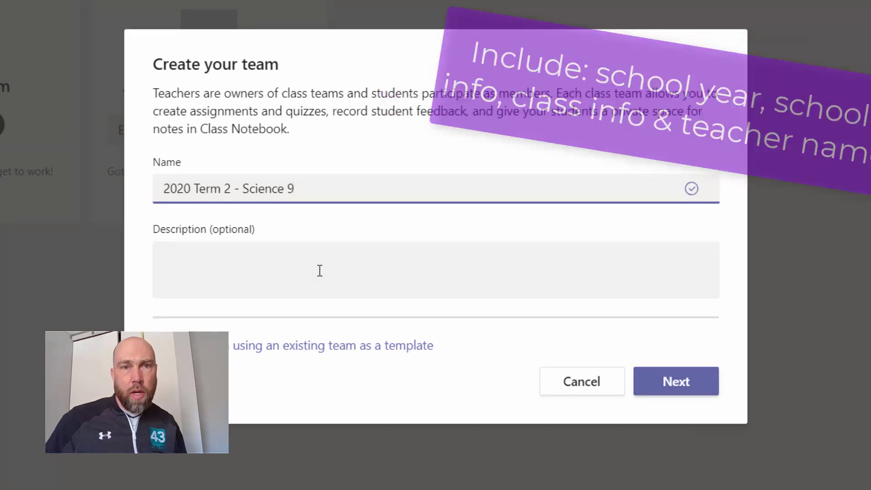
left_click(690, 381)
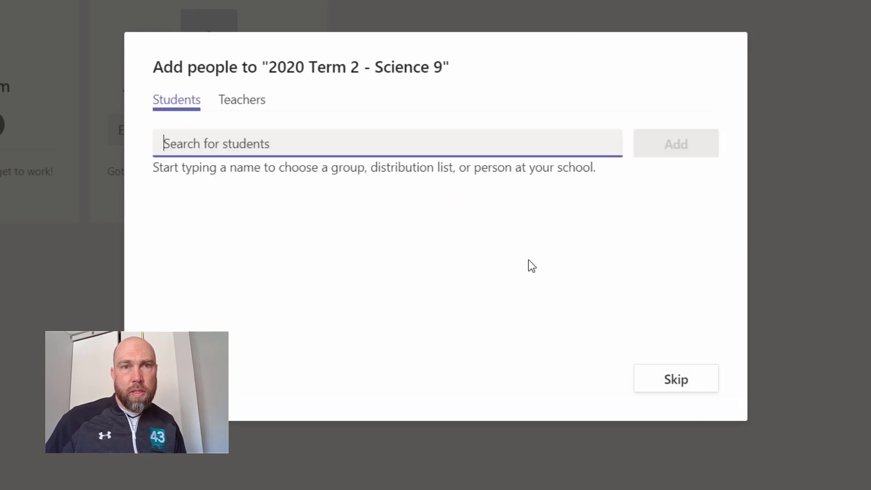
Find the first student by the school prefix "091s-" plus last name and select the matching student
left_click(322, 144)
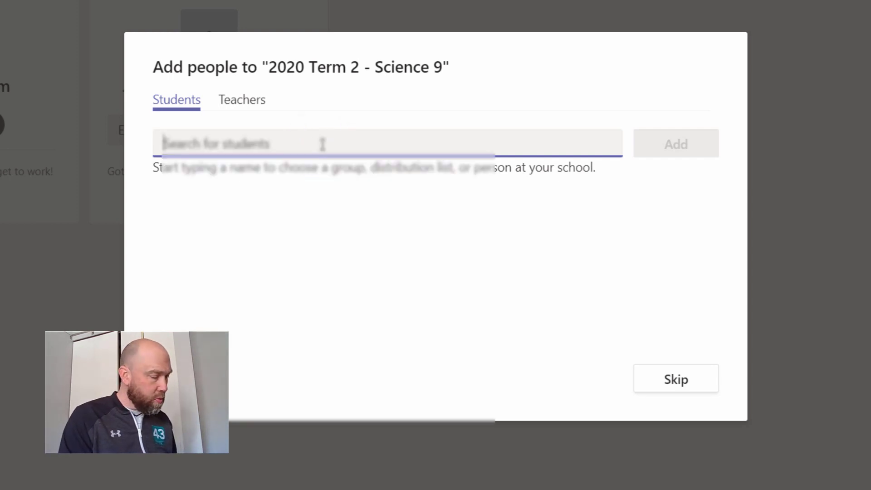
type("091s-")
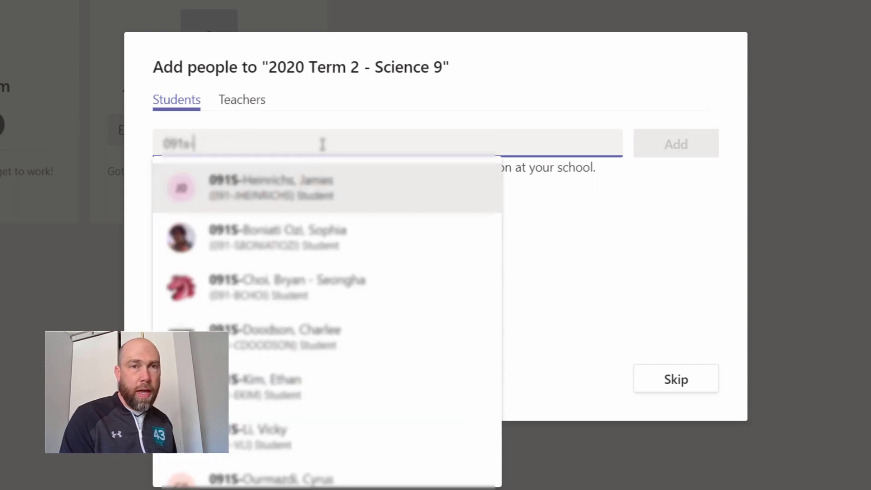
type("heinrichs")
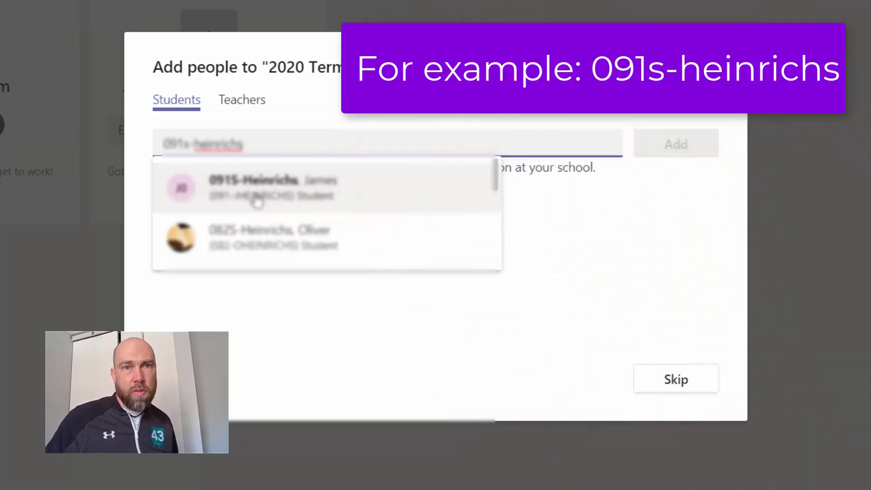
left_click(271, 187)
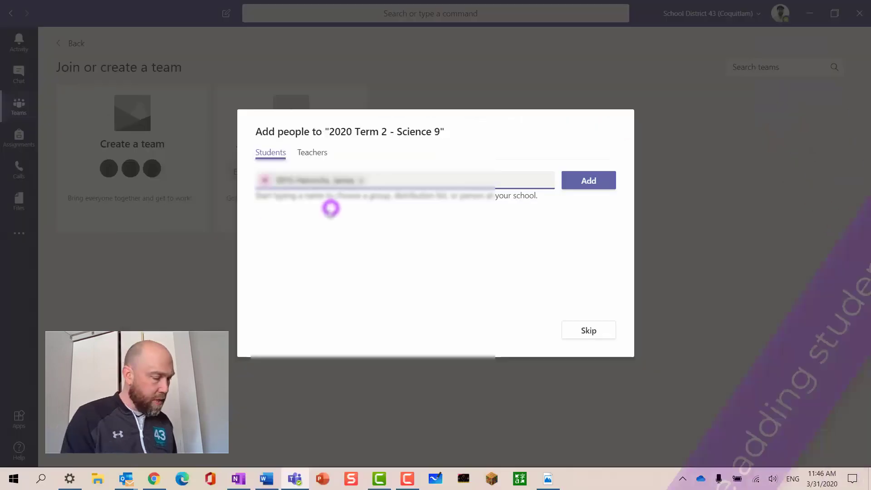
Select two more students with the 018s school prefix and add all three students to the team
type("091s")
left_click(446, 205)
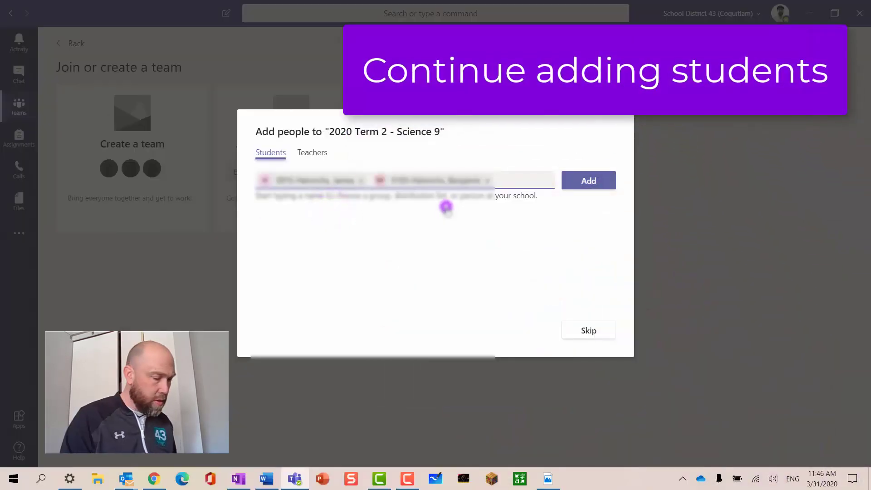
type("018s")
left_click(562, 240)
left_click(591, 200)
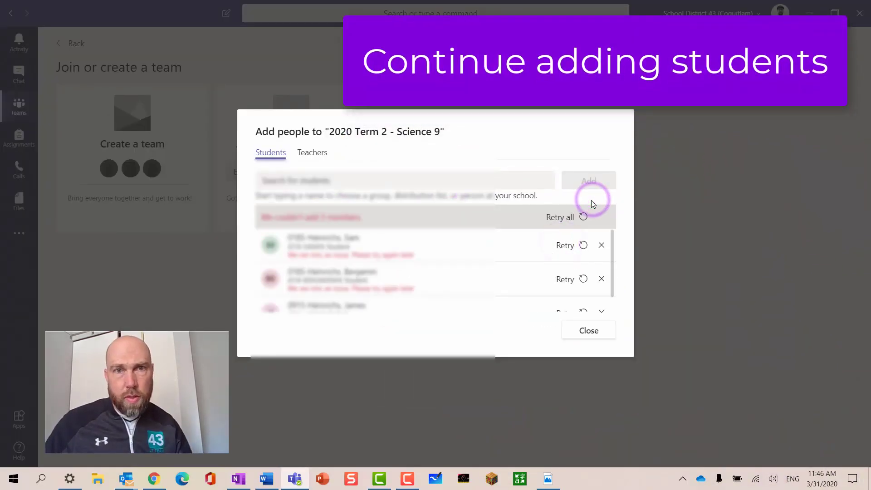
Retry adding each of the three students to the class team
left_click(581, 245)
left_click(583, 272)
left_click(583, 293)
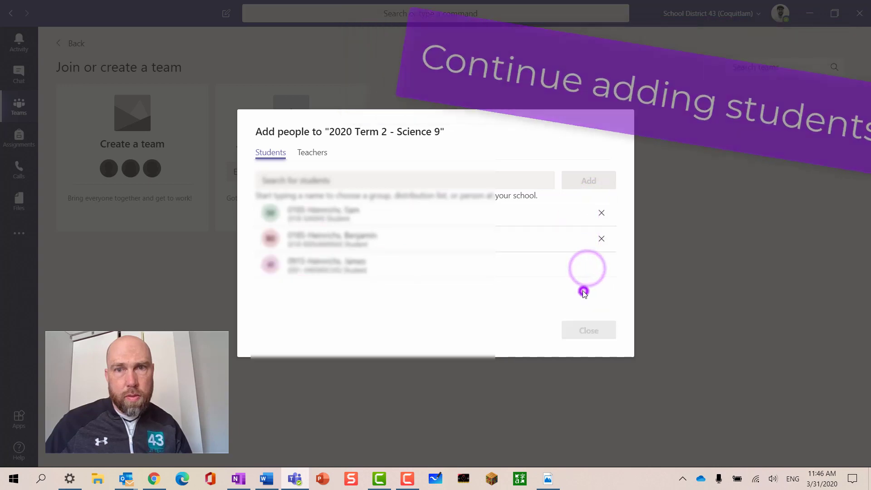
Search for a co-teacher by name, add them to the team as a teacher, and finish adding people
left_click(308, 152)
left_click(310, 177)
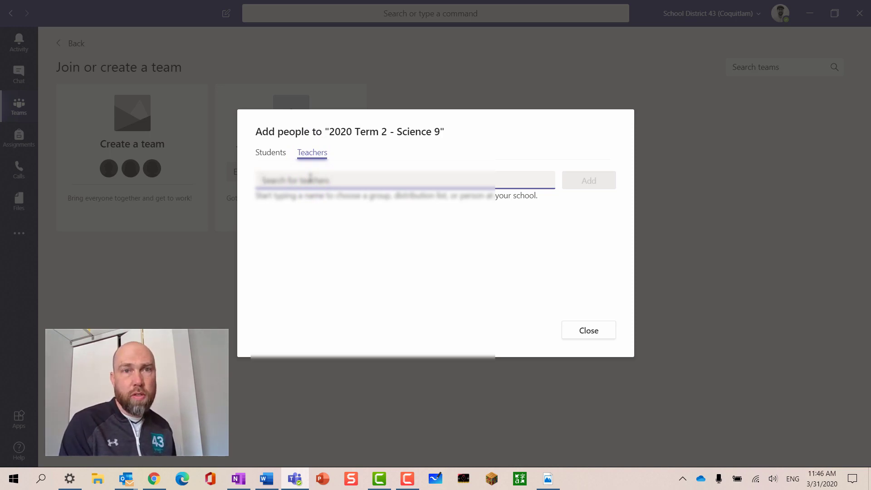
type("elsen")
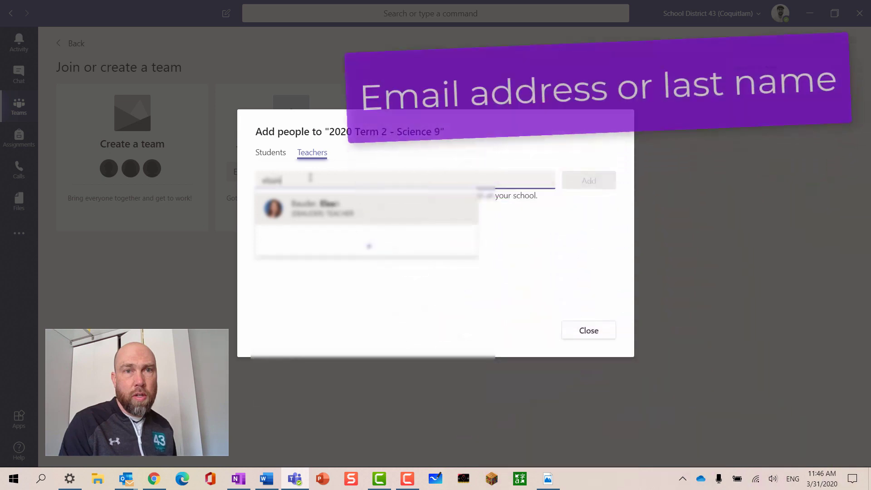
left_click(330, 206)
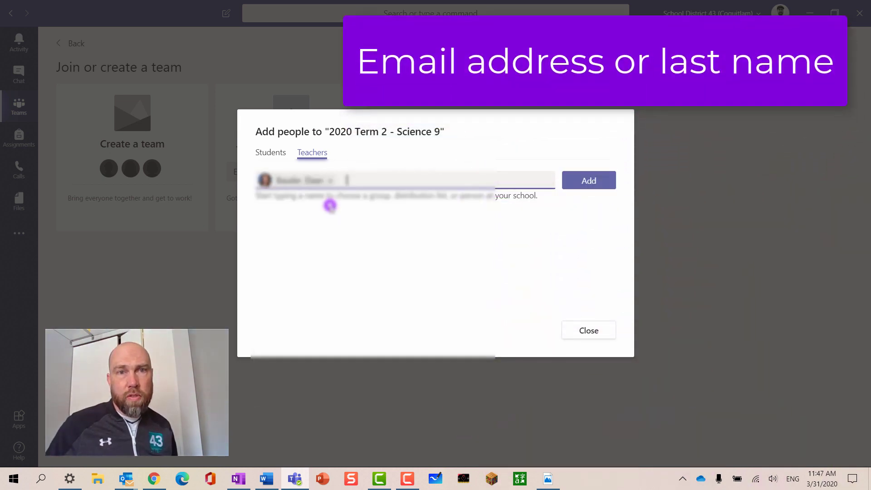
left_click(584, 181)
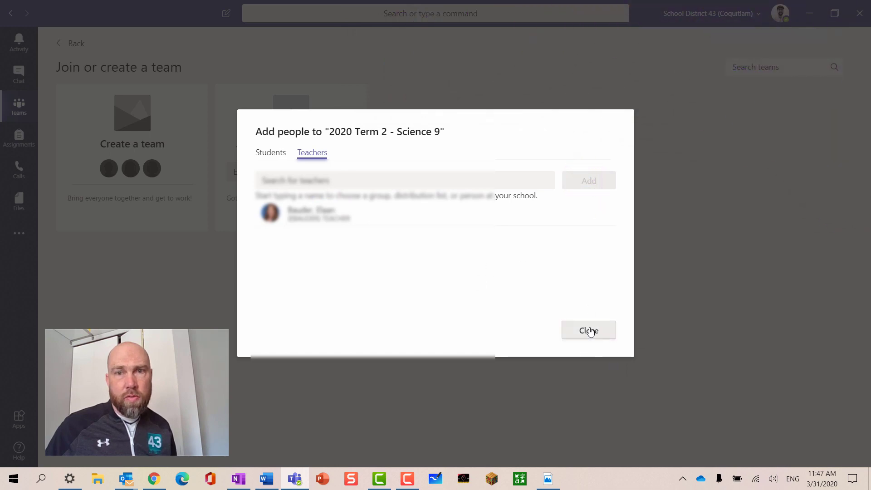
left_click(589, 333)
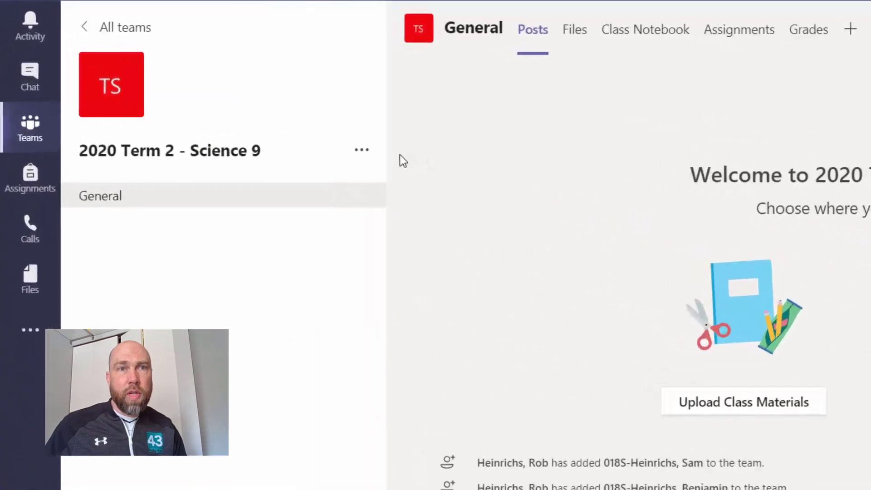
View the student and teacher options for adding members to the existing team, and close without adding anyone
left_click(370, 152)
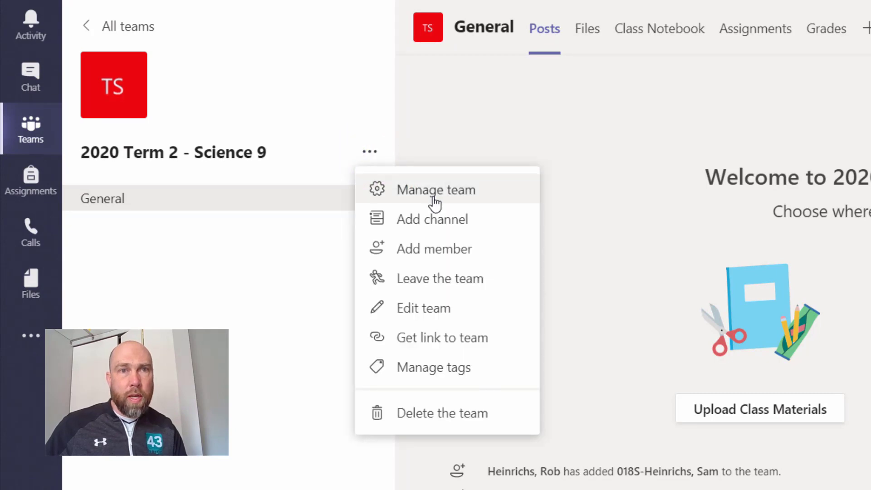
left_click(432, 249)
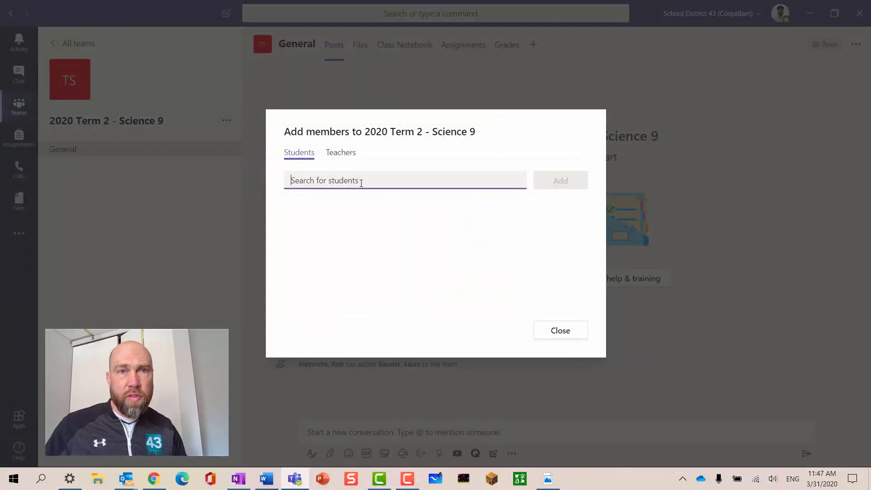
left_click(340, 156)
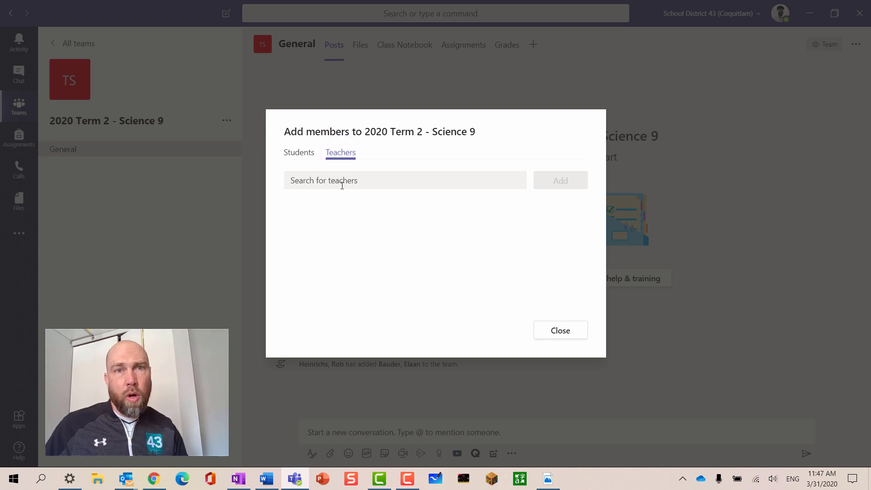
left_click(577, 334)
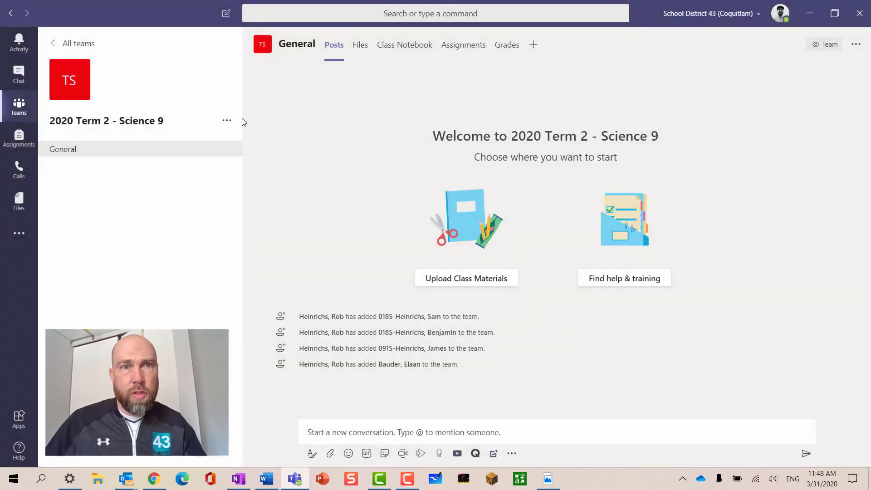
Generate a team code in the settings of the 2020 Term 2 - Science 9 team
left_click(226, 121)
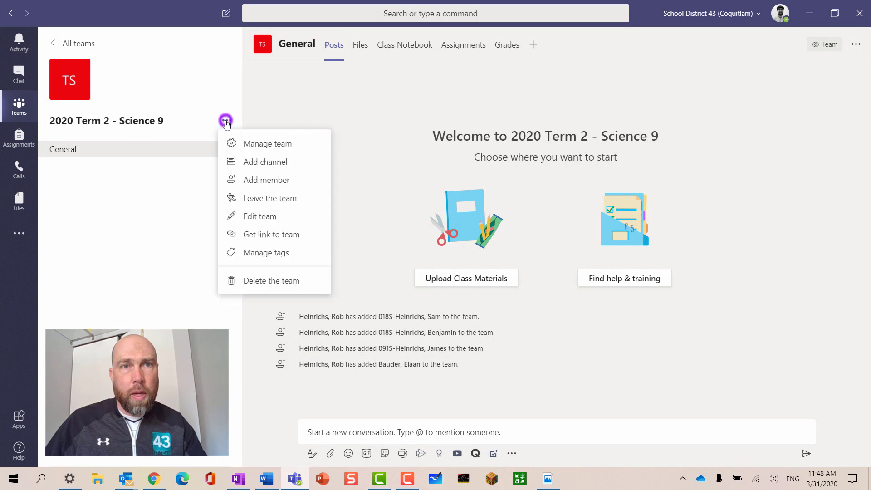
left_click(257, 144)
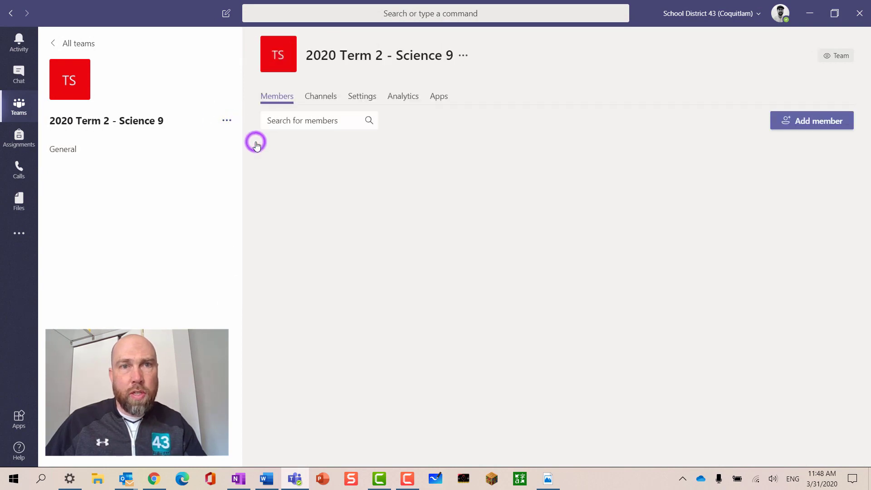
left_click(361, 99)
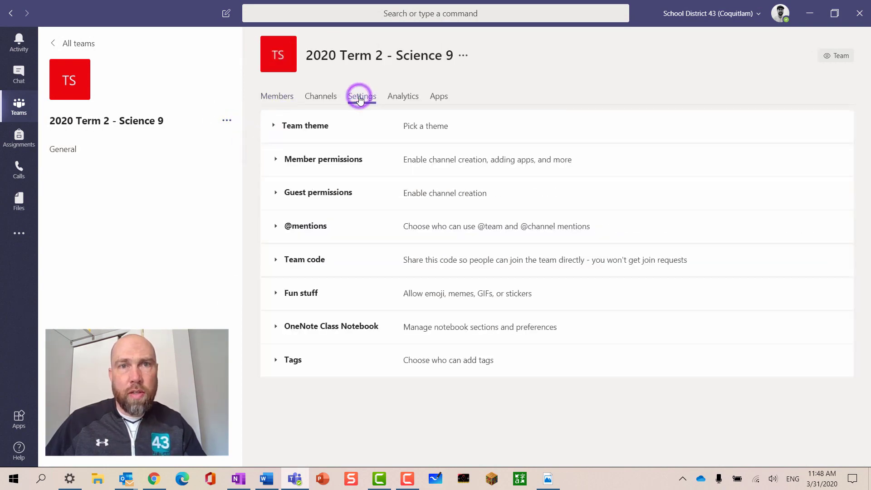
left_click(310, 262)
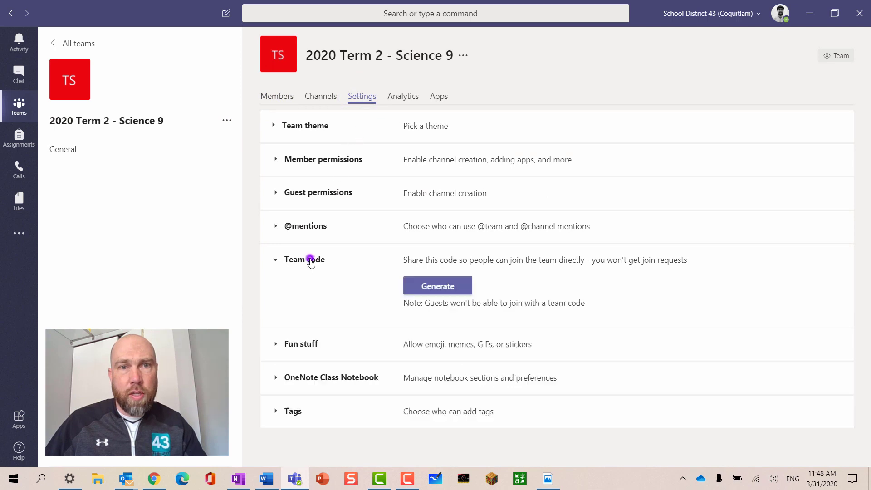
left_click(440, 289)
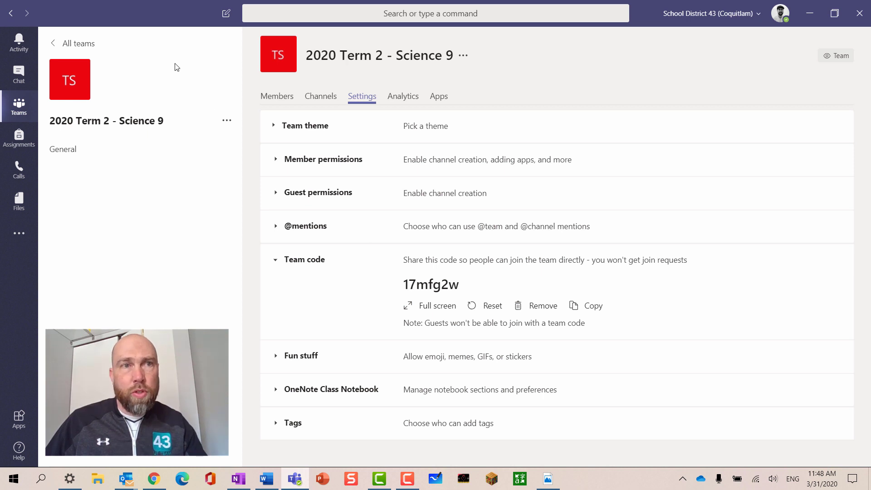
Go back to the list of all teams and view where a code is entered to join a team
left_click(83, 44)
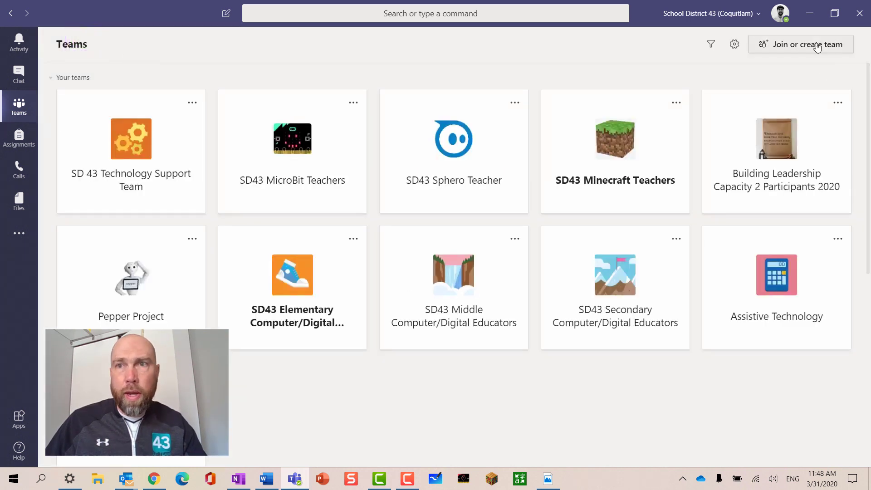
left_click(814, 43)
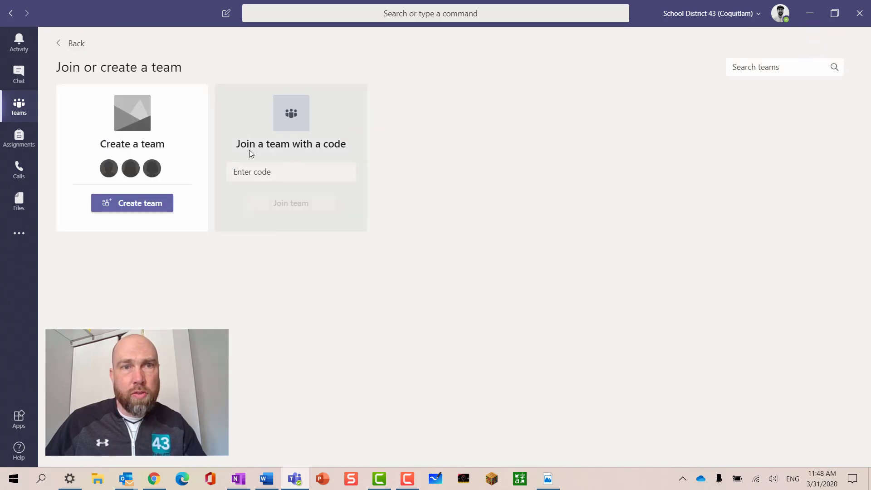
left_click(288, 172)
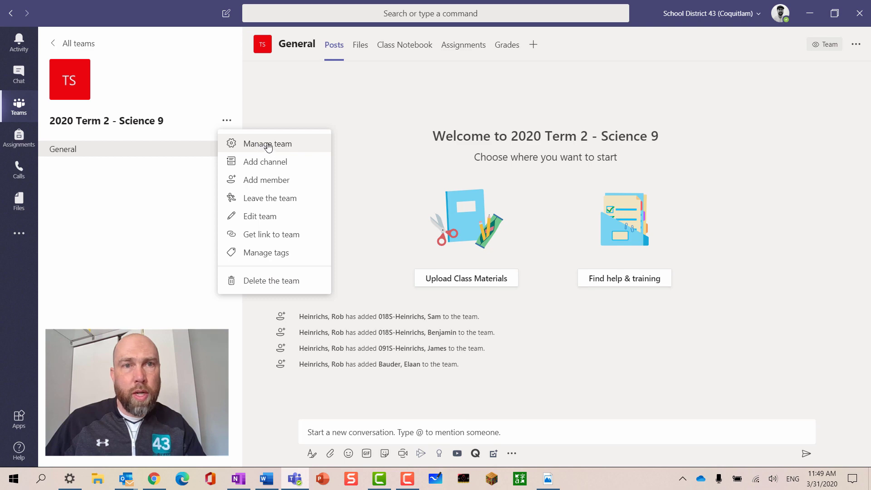
Remove the team code in the settings of the 2020 Term 2 - Science 9 team
left_click(268, 146)
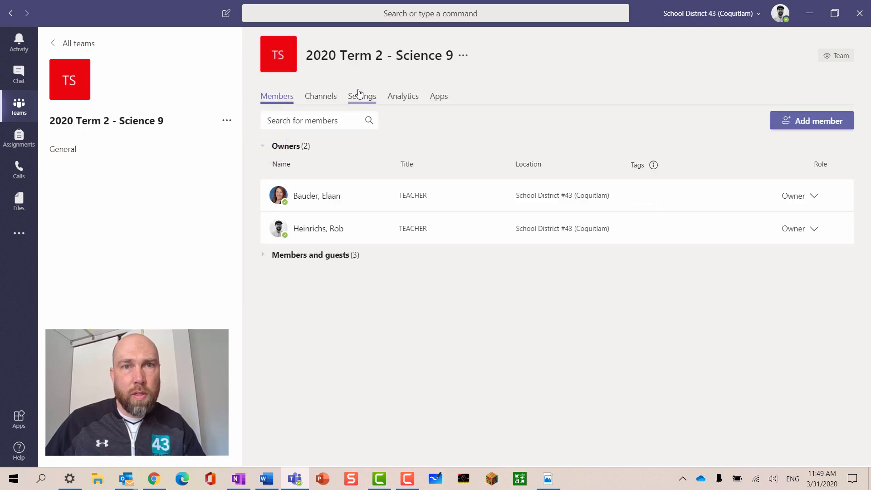
left_click(359, 96)
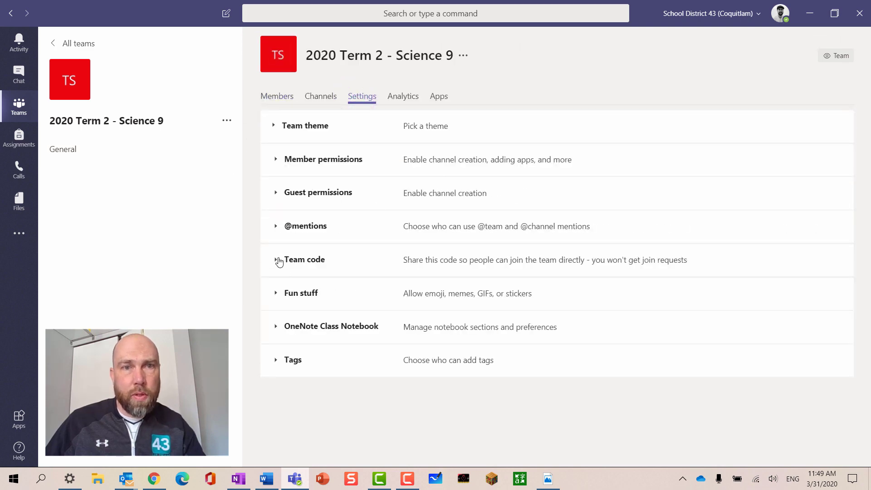
left_click(278, 261)
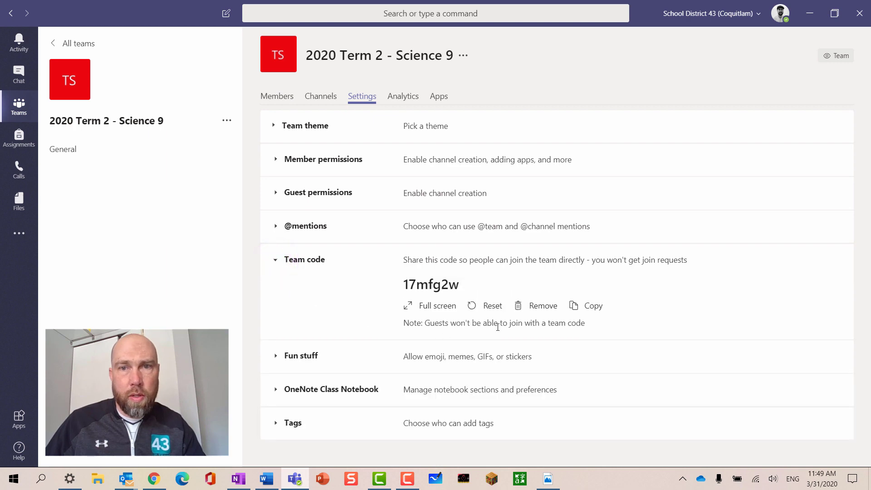
left_click(542, 306)
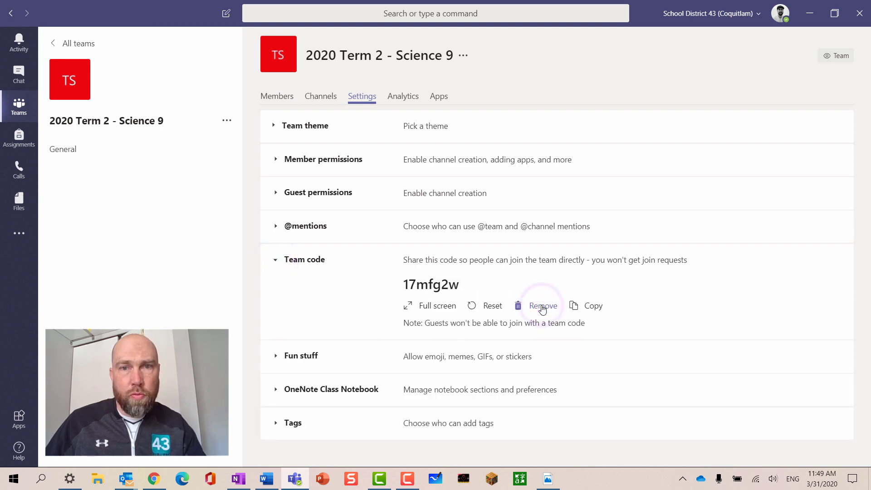